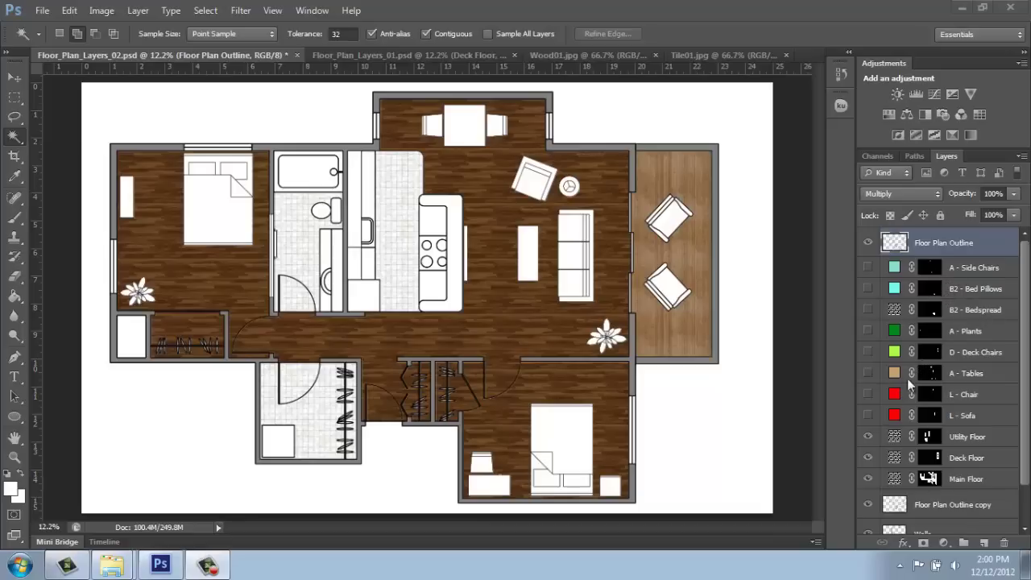
# - Show the sofa, chair, tables, deck chairs, plants, side chairs, bedspread and bed pillows colour layers
pyautogui.click(868, 415)
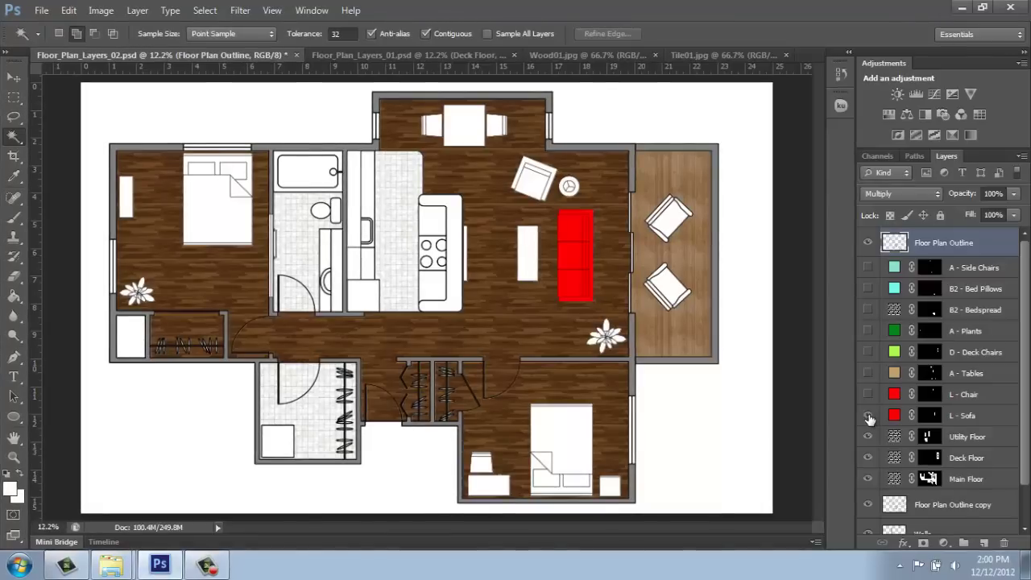
pyautogui.click(868, 393)
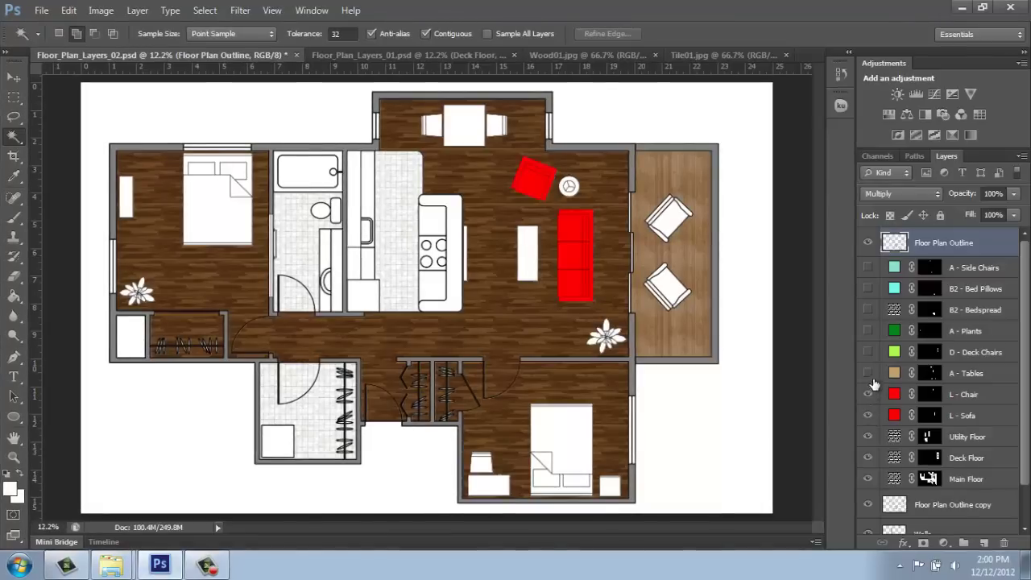
pyautogui.click(869, 374)
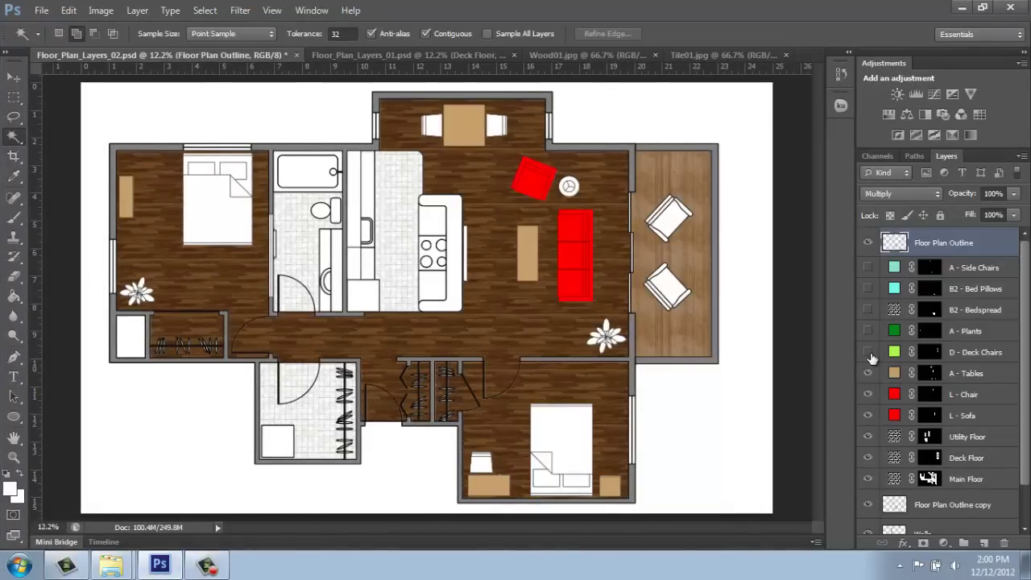
pyautogui.click(867, 352)
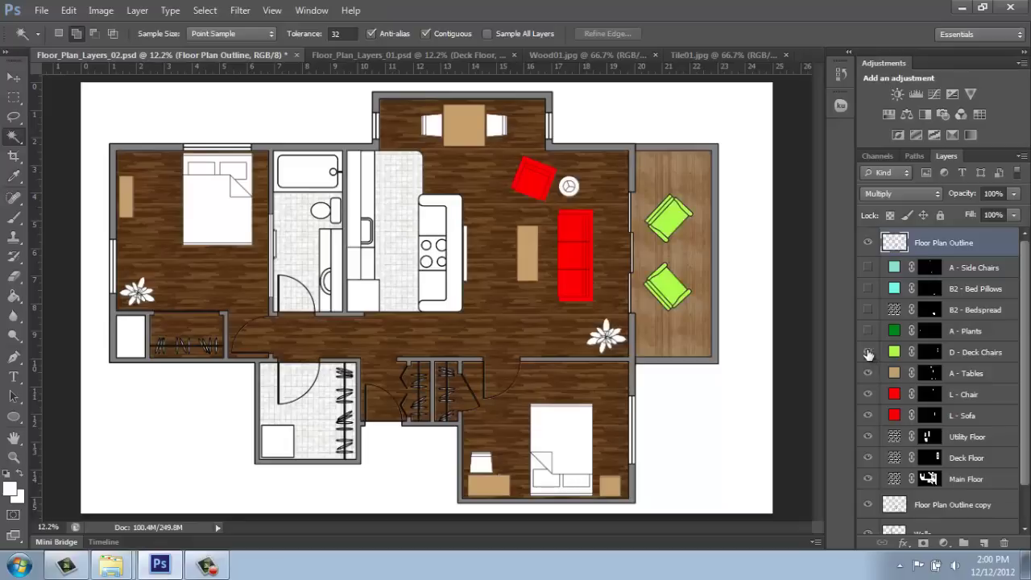
pyautogui.click(867, 331)
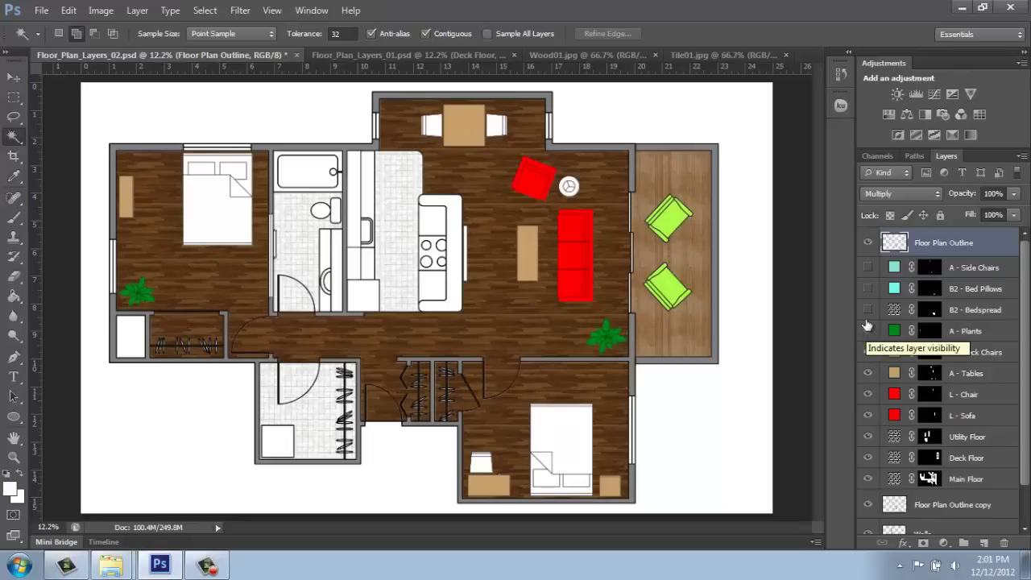
pyautogui.click(868, 268)
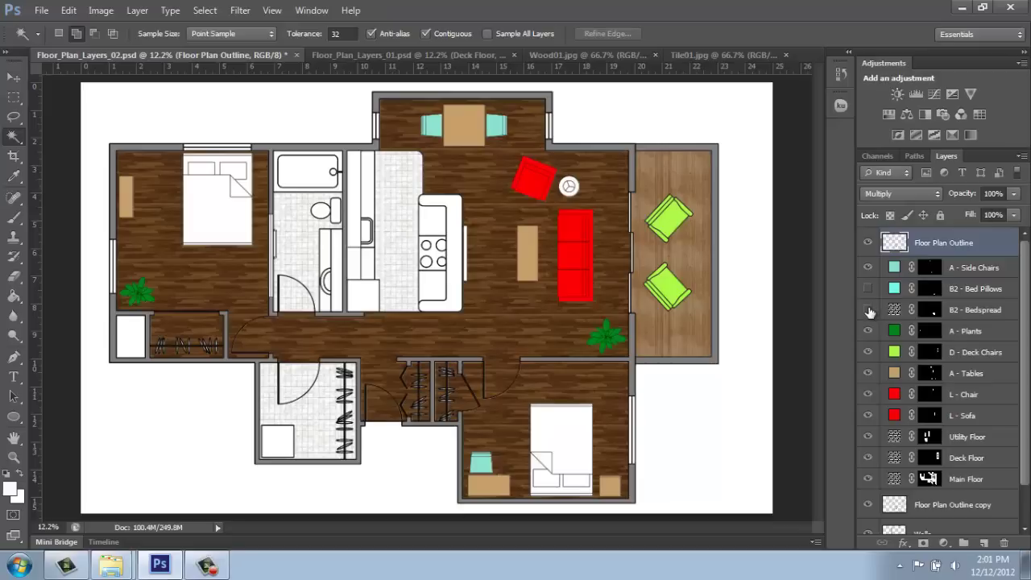
pyautogui.click(868, 310)
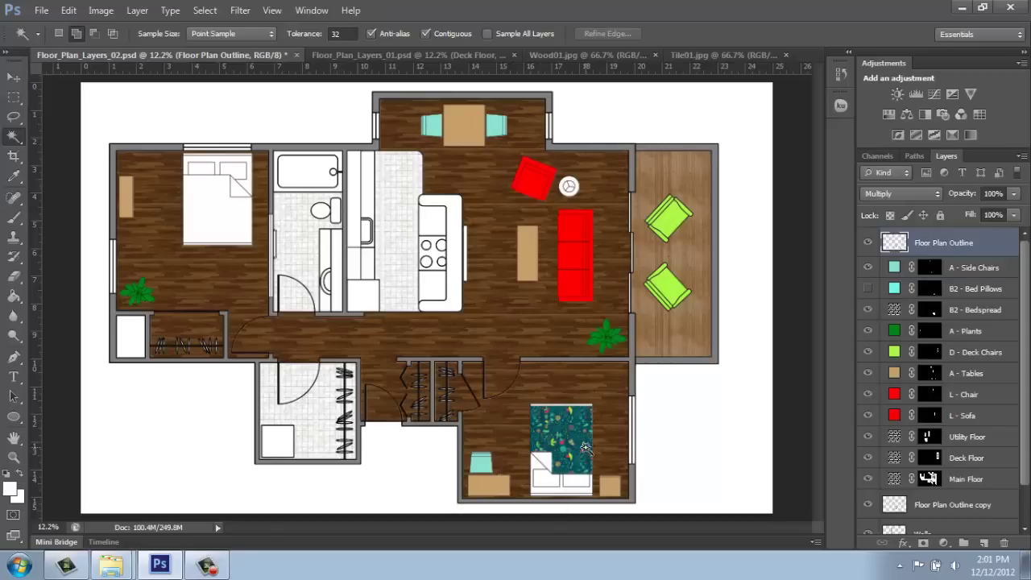
pyautogui.click(867, 289)
pyautogui.doubleClick(895, 415)
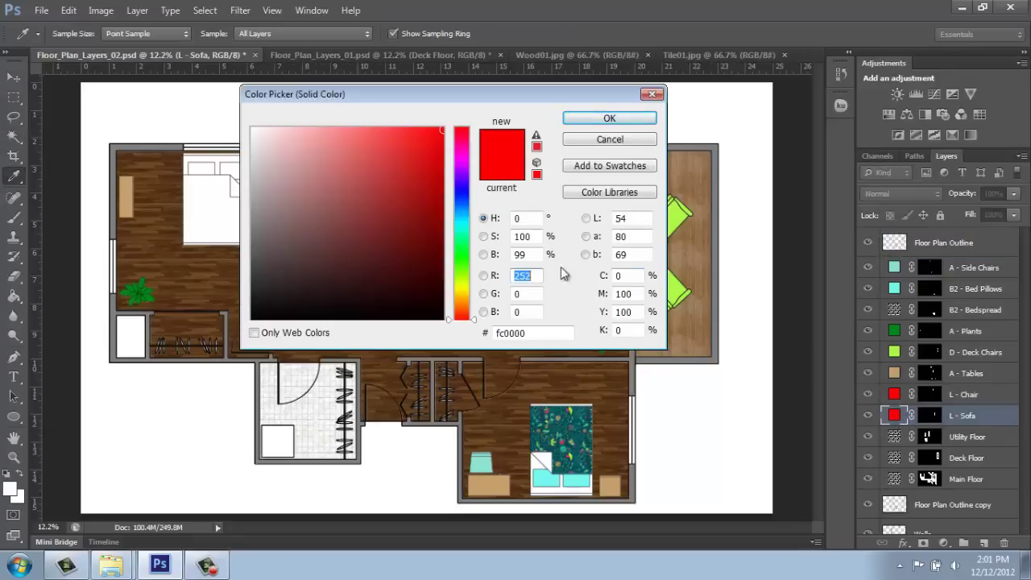
pyautogui.click(461, 158)
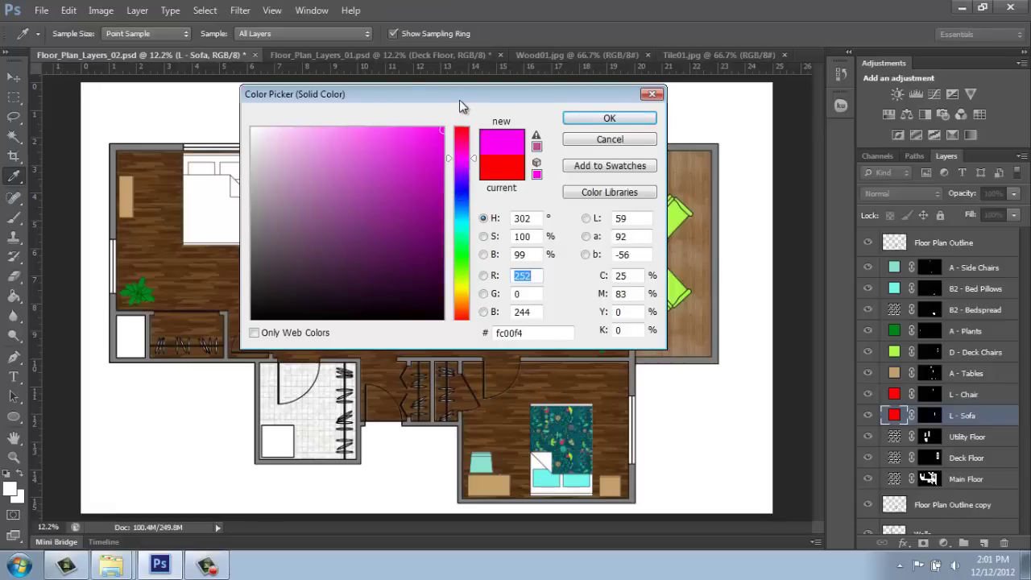
pyautogui.moveTo(454, 97); pyautogui.dragTo(238, 30)
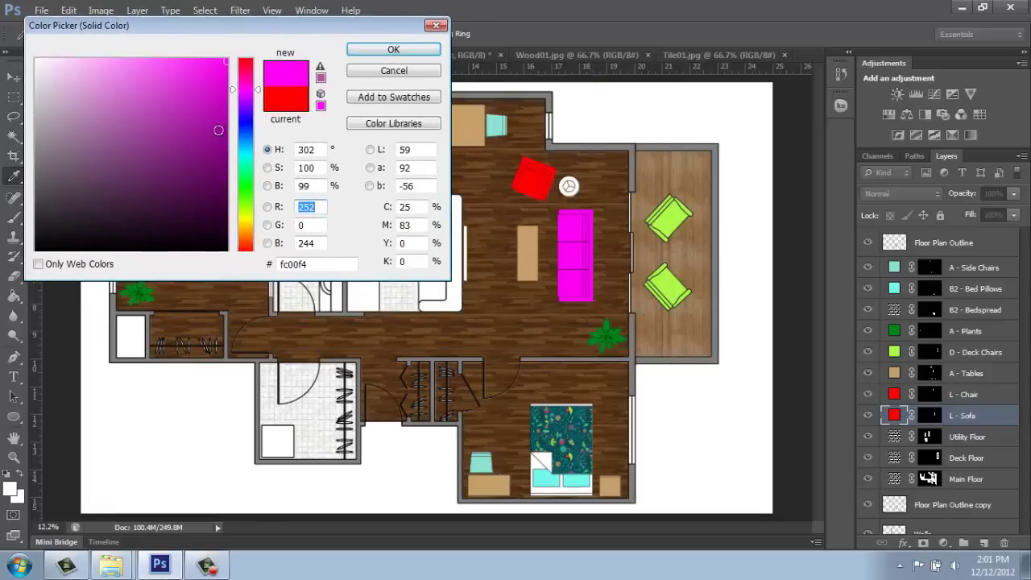
pyautogui.moveTo(218, 129); pyautogui.dragTo(215, 167)
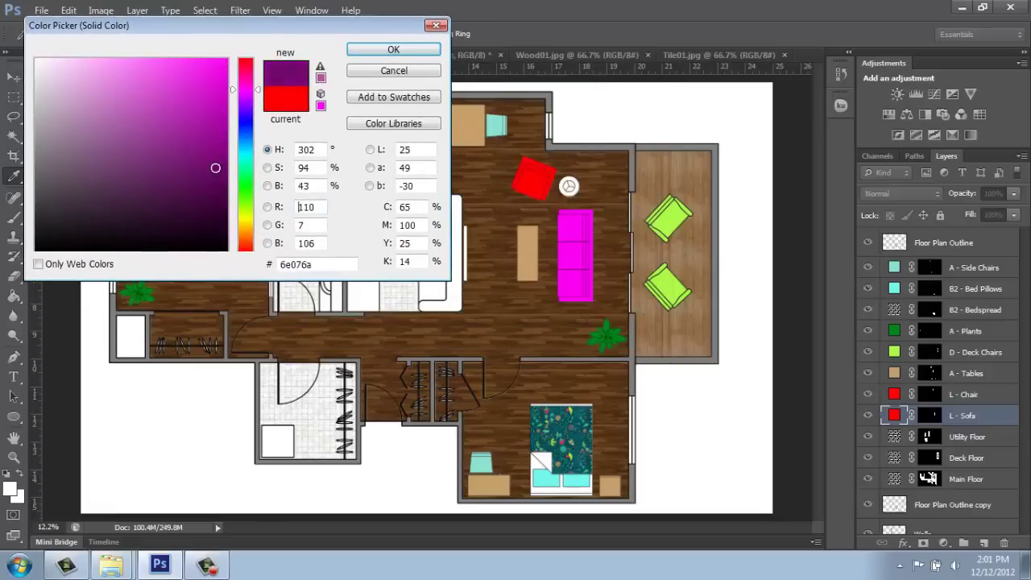
pyautogui.click(245, 124)
pyautogui.moveTo(142, 104); pyautogui.dragTo(92, 74)
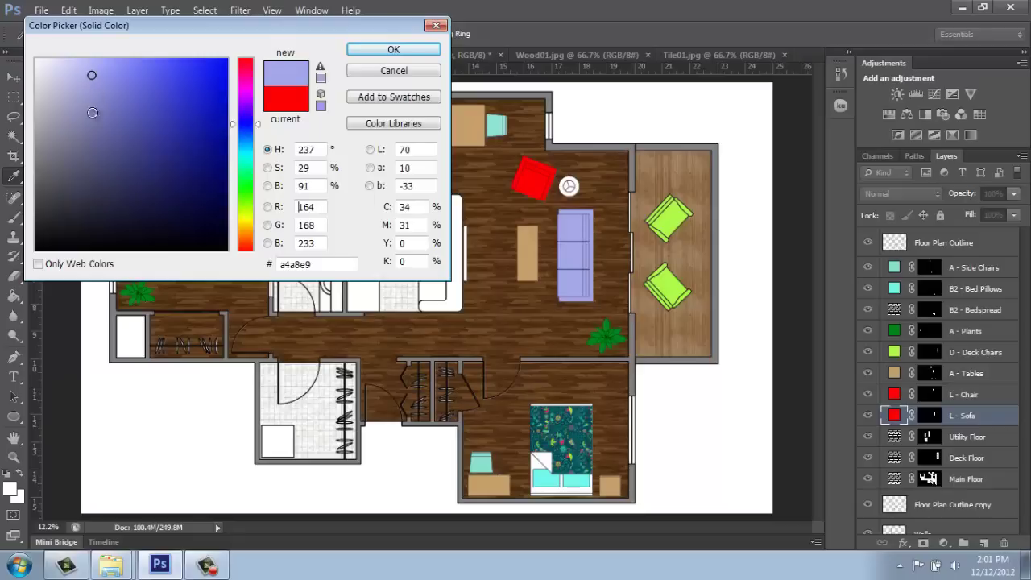
pyautogui.click(89, 128)
pyautogui.click(126, 170)
pyautogui.click(241, 189)
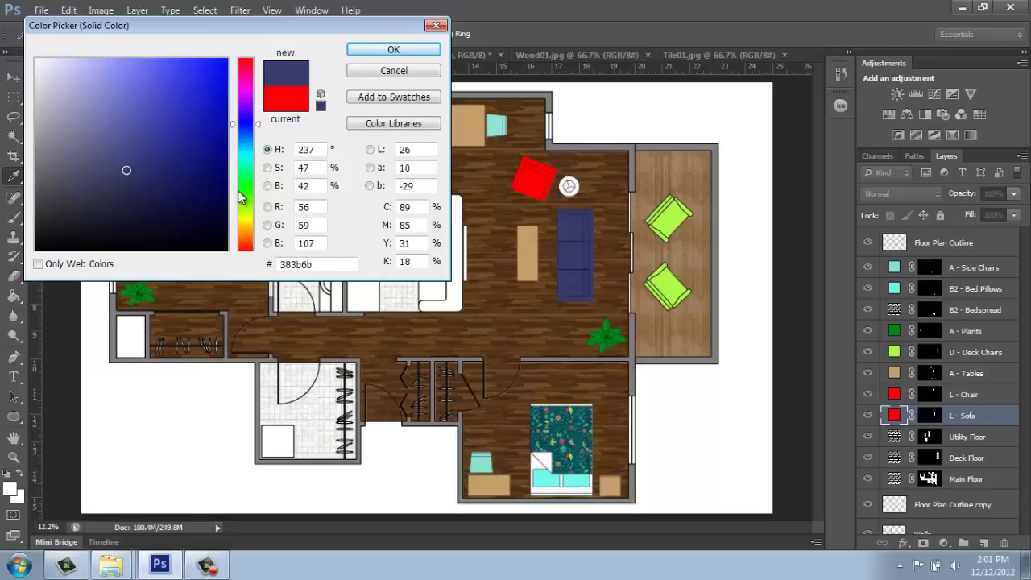
pyautogui.click(179, 90)
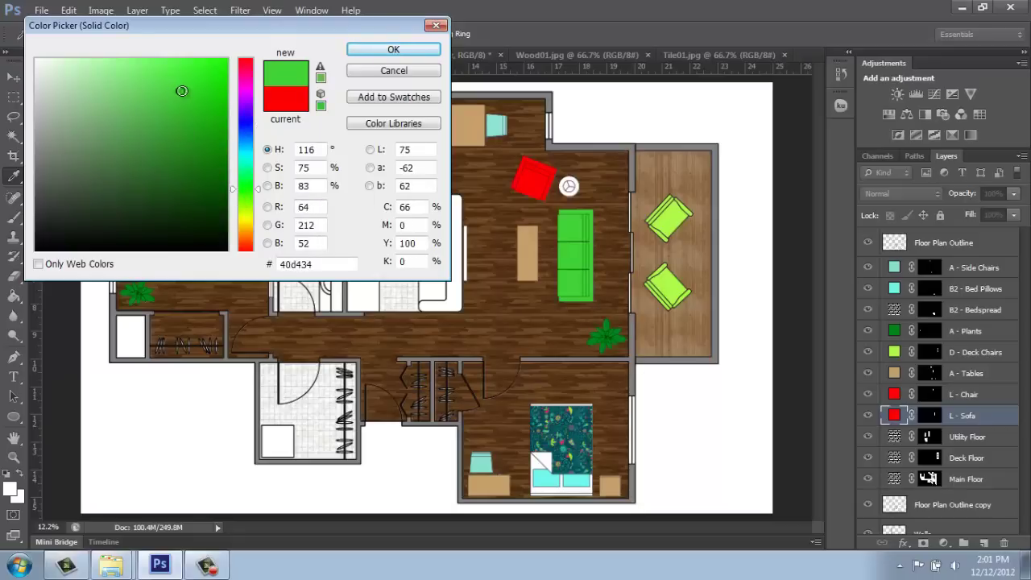
pyautogui.click(388, 72)
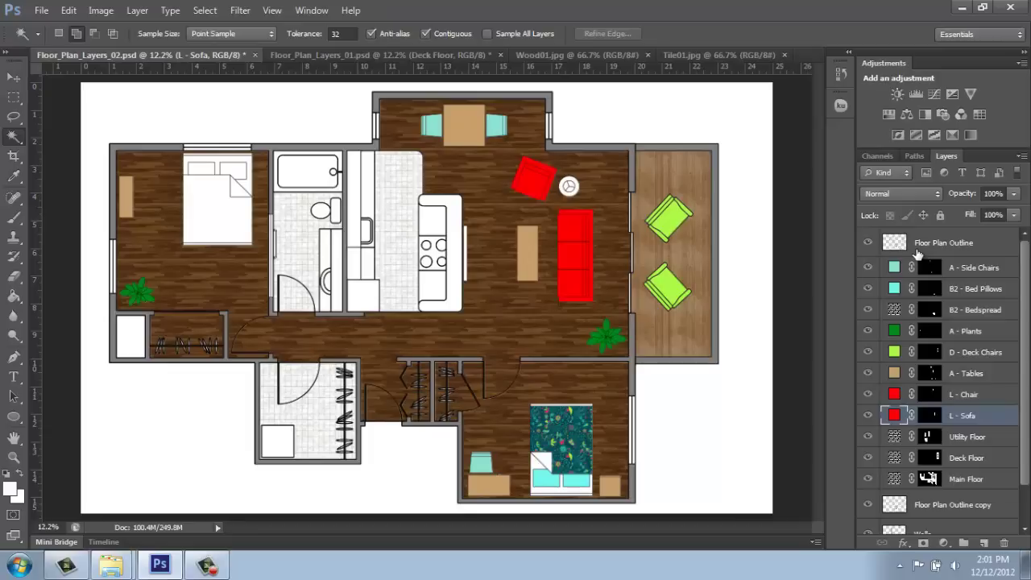
pyautogui.click(990, 255)
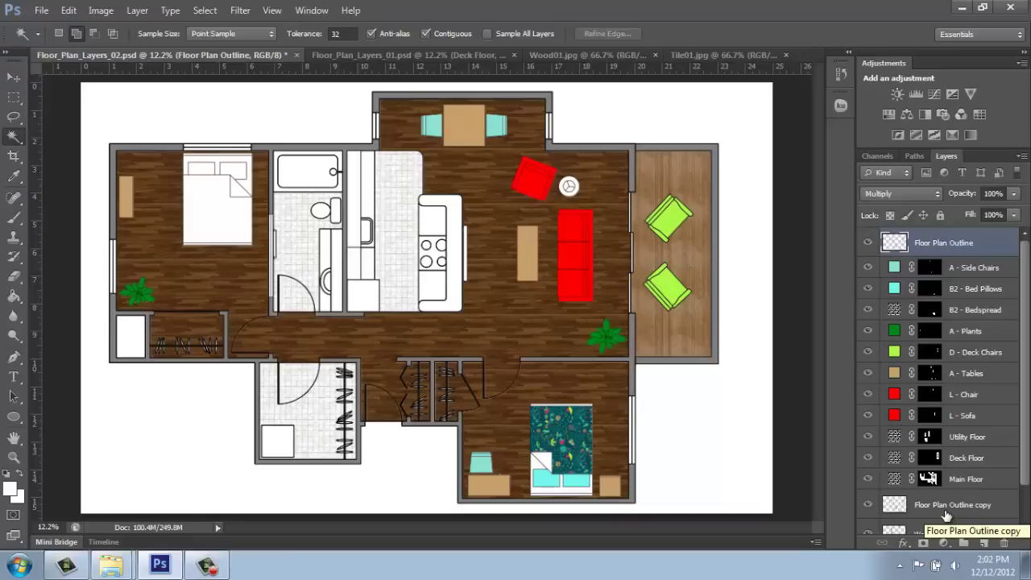
pyautogui.rightClick(954, 254)
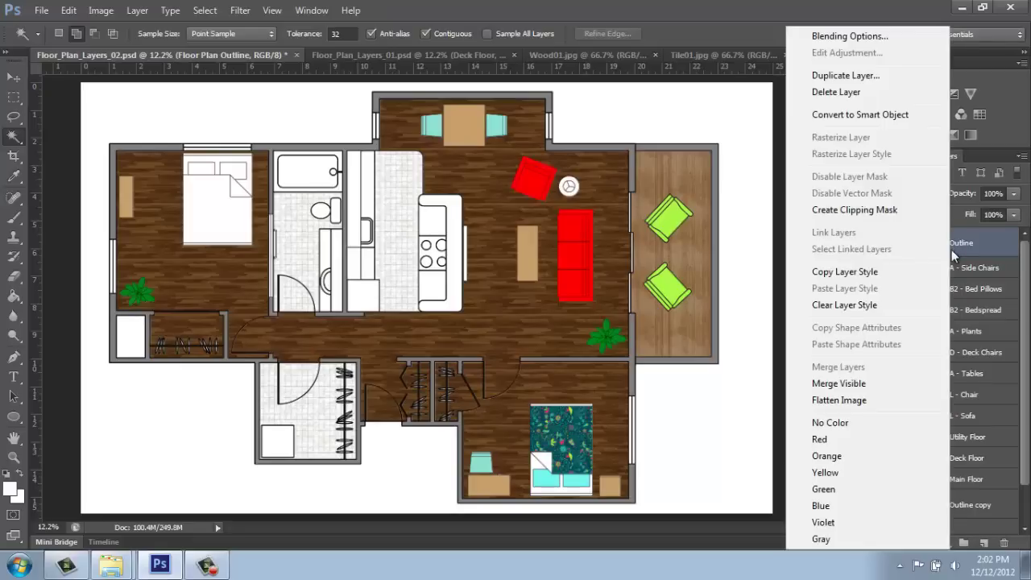
pyautogui.click(894, 77)
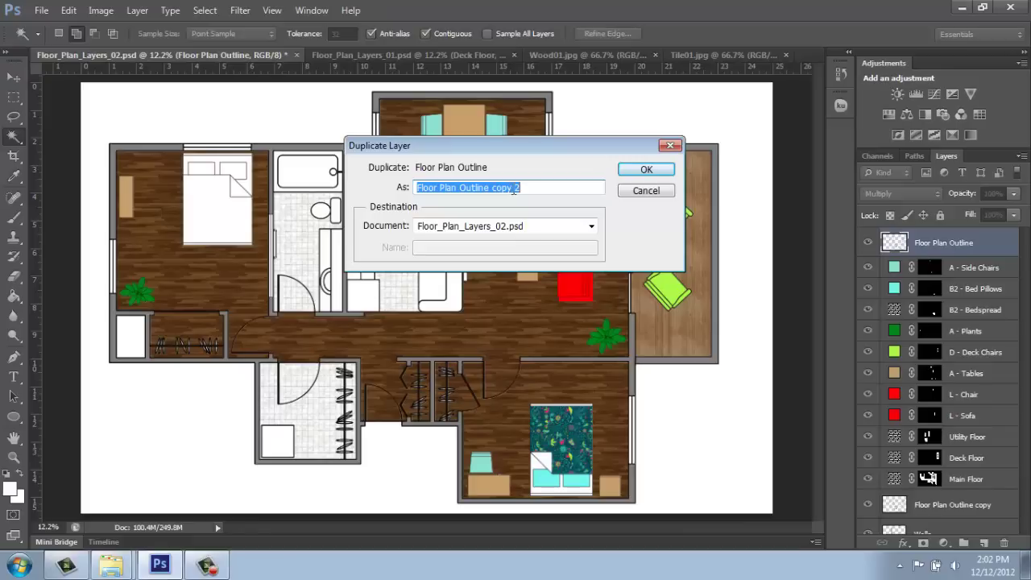
pyautogui.click(625, 173)
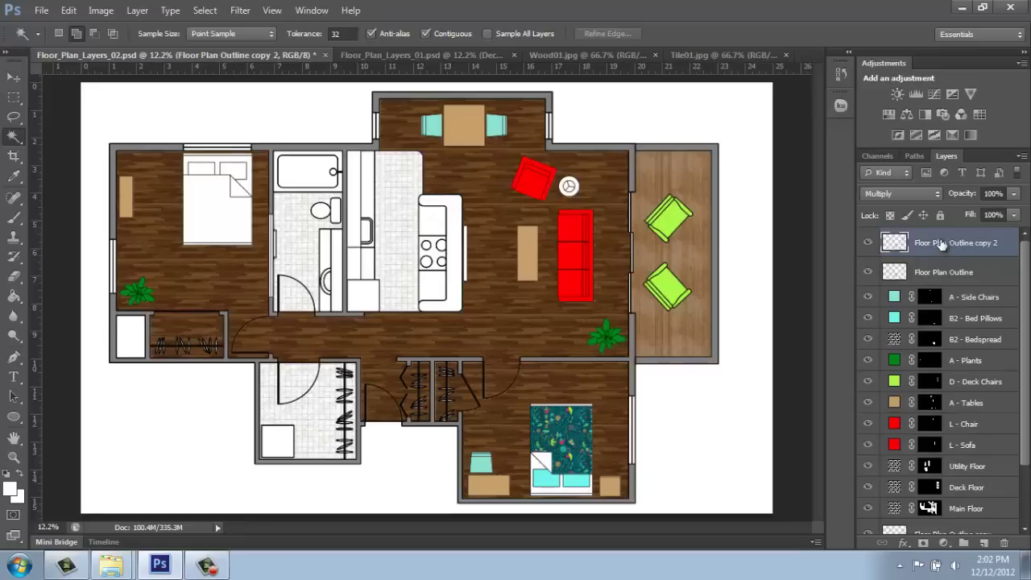
pyautogui.moveTo(944, 242); pyautogui.dragTo(986, 403)
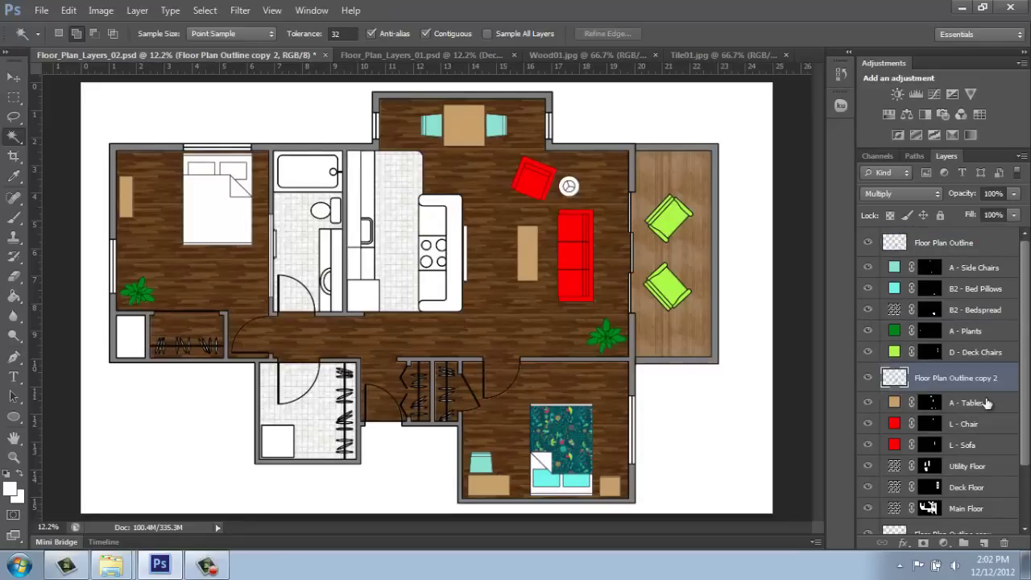
pyautogui.press('Delete')
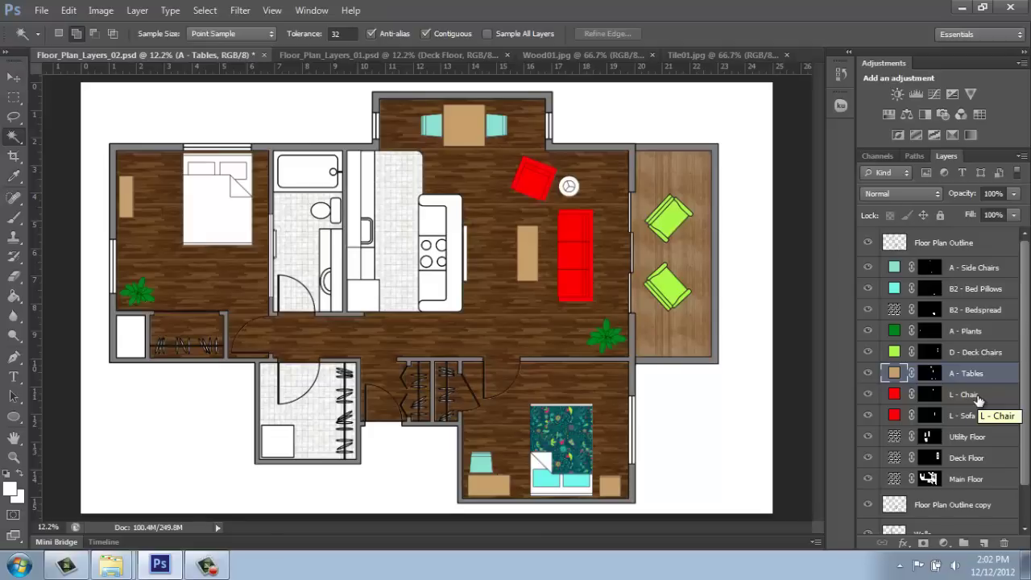
pyautogui.click(961, 248)
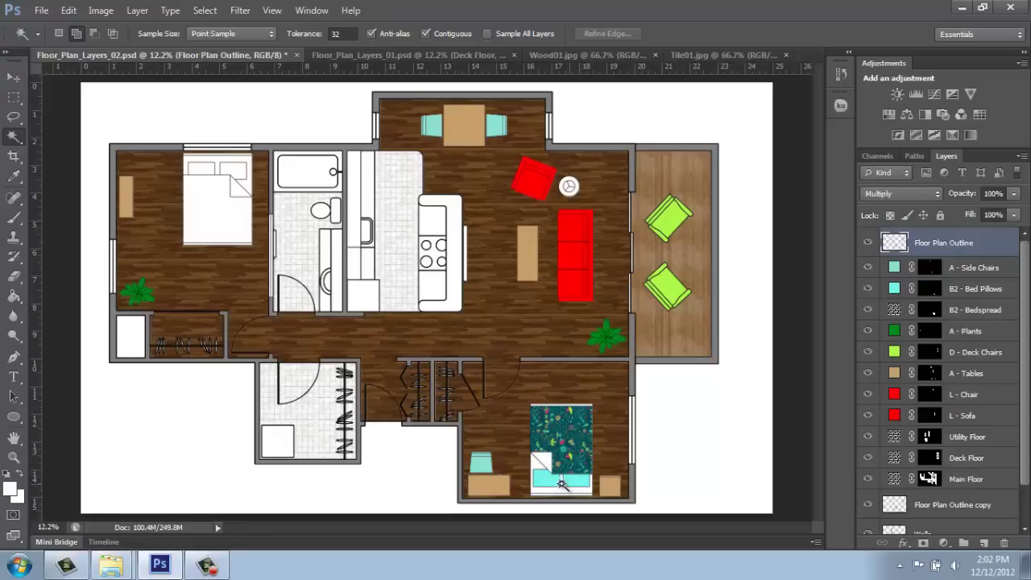
# - Zoom in closely on the bed in the upper-left bedroom
pyautogui.click(13, 457)
pyautogui.click(204, 193)
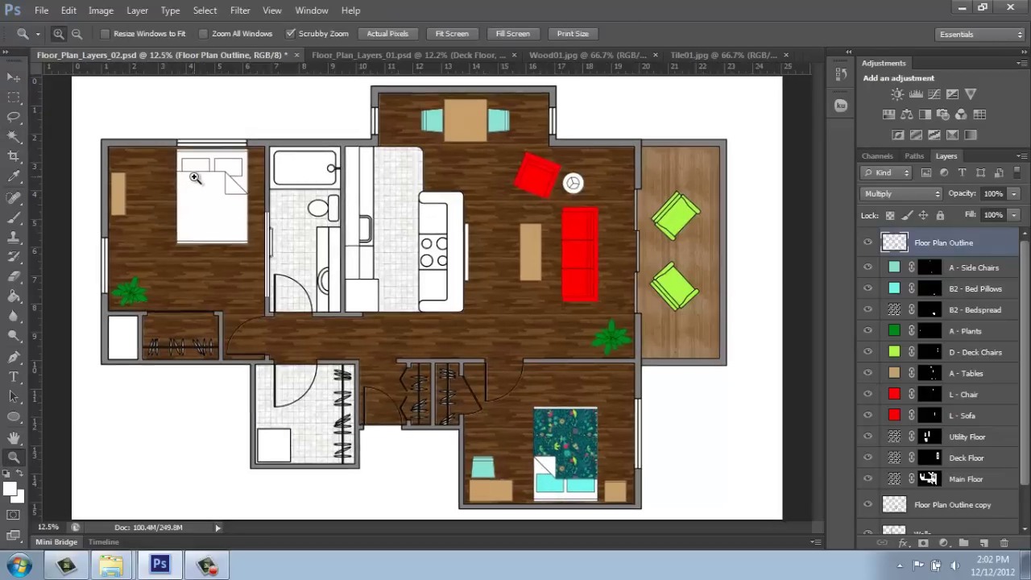
pyautogui.click(189, 172)
pyautogui.click(189, 172)
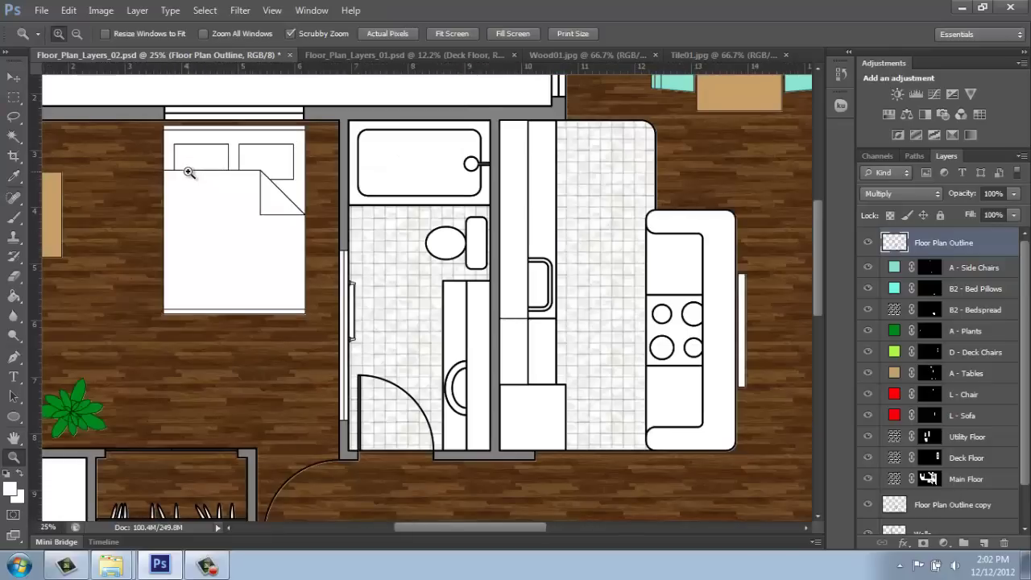
# - Select the bed's white sheet area with the Magic Wand for a new fill layer
pyautogui.click(13, 138)
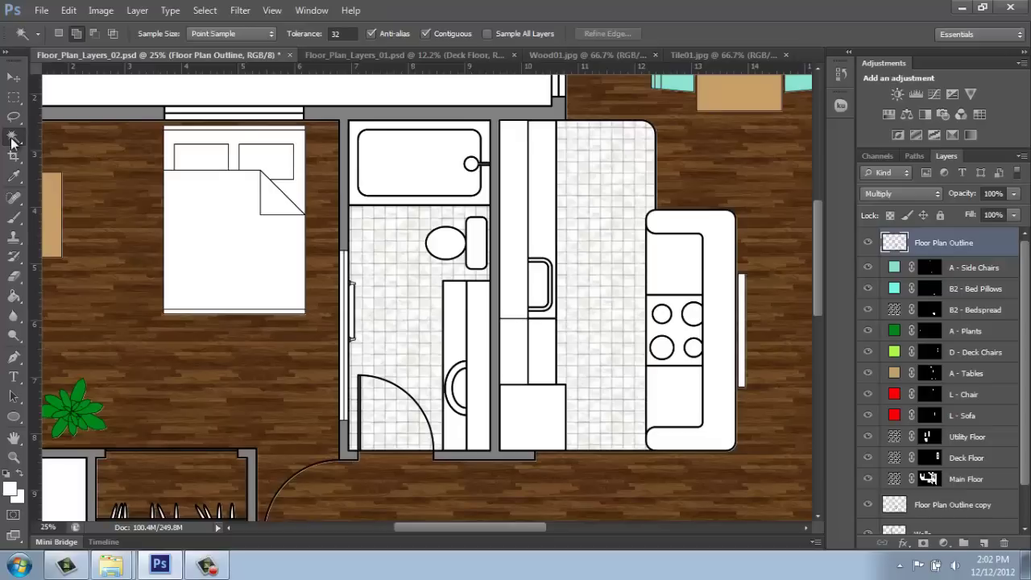
pyautogui.click(244, 265)
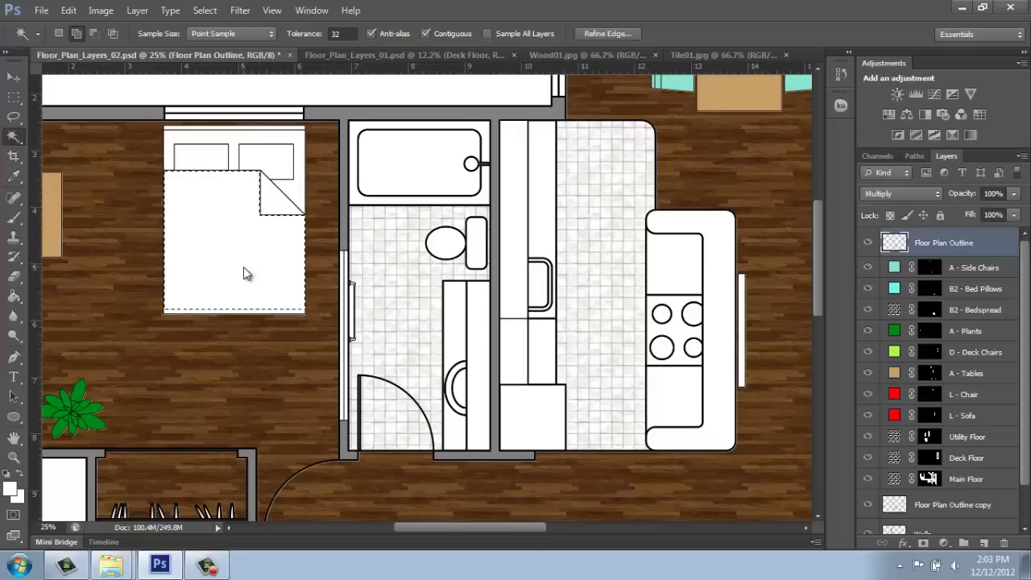
pyautogui.click(945, 544)
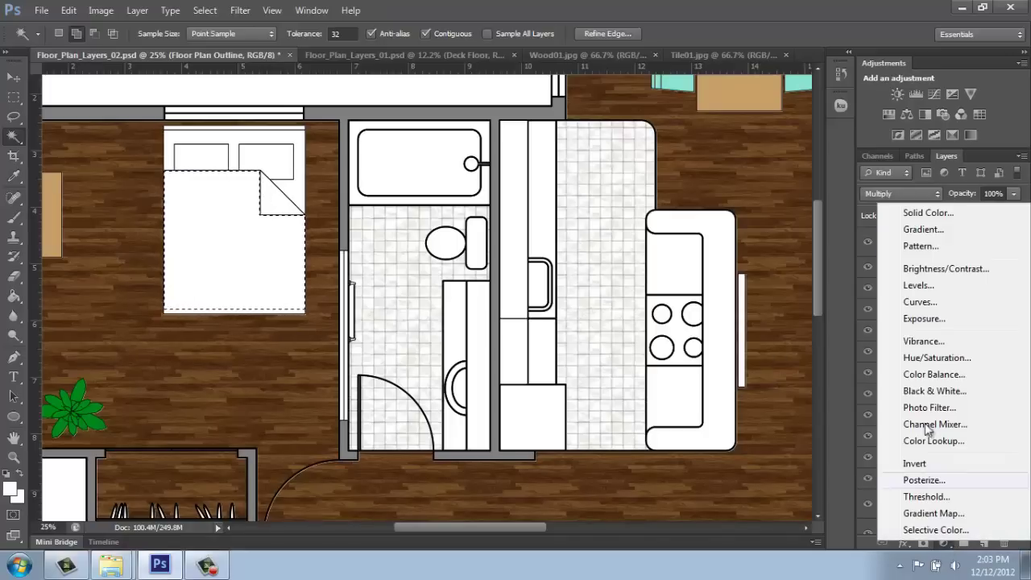
# - Add a Pattern fill layer using the cream floral pattern at 100% scale
pyautogui.click(939, 246)
pyautogui.click(664, 138)
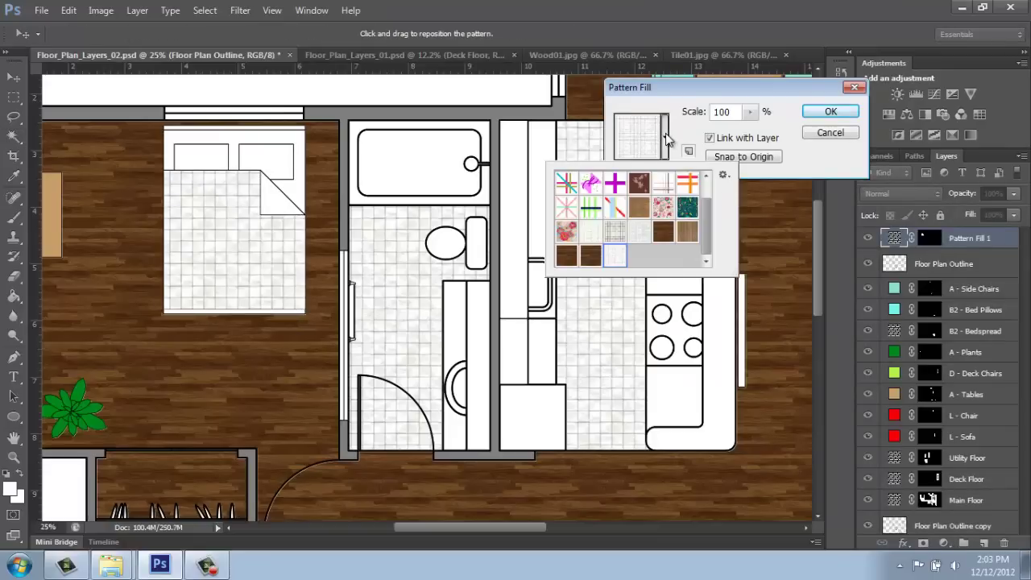
pyautogui.click(663, 208)
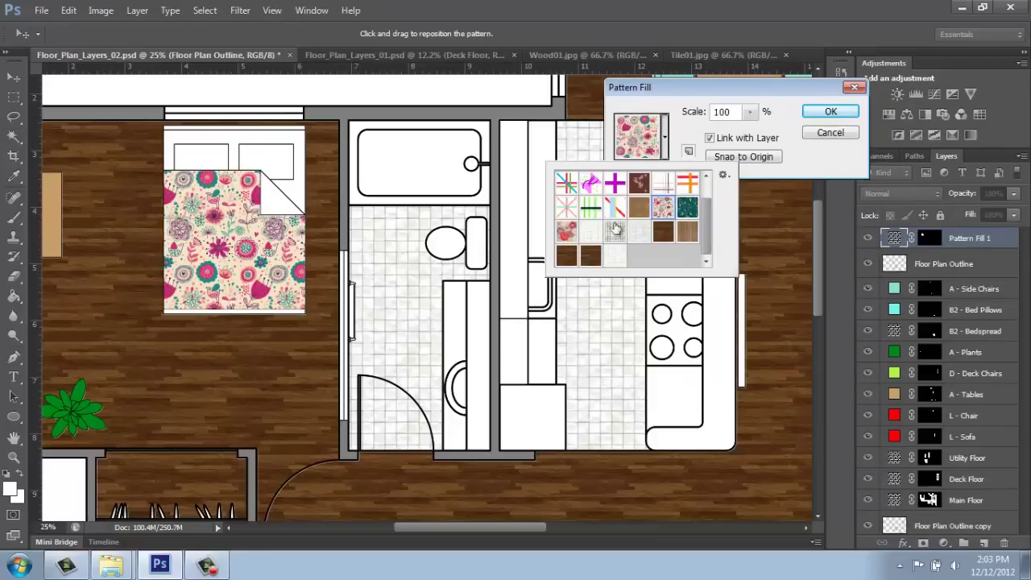
pyautogui.click(567, 234)
pyautogui.click(663, 208)
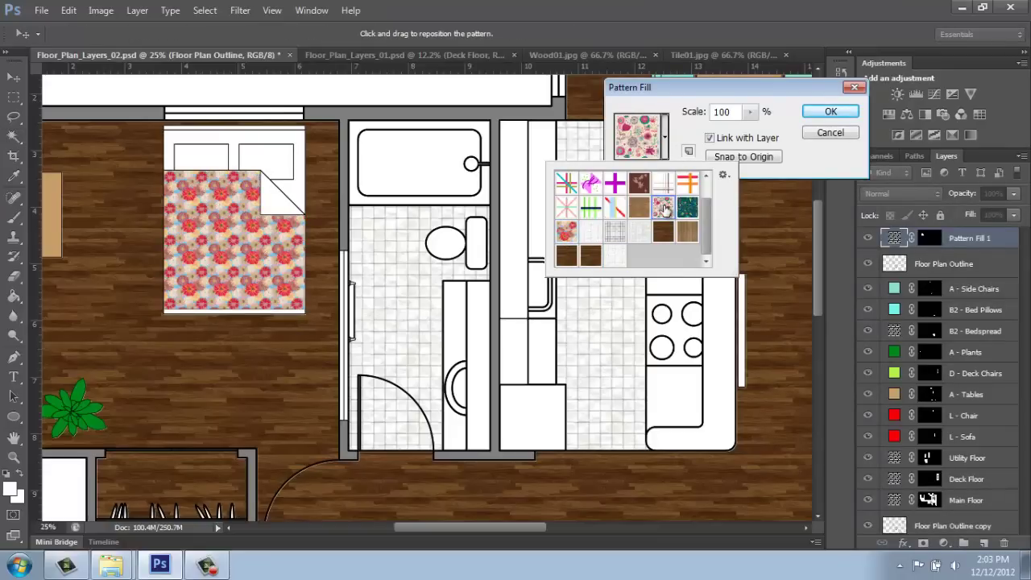
pyautogui.click(747, 115)
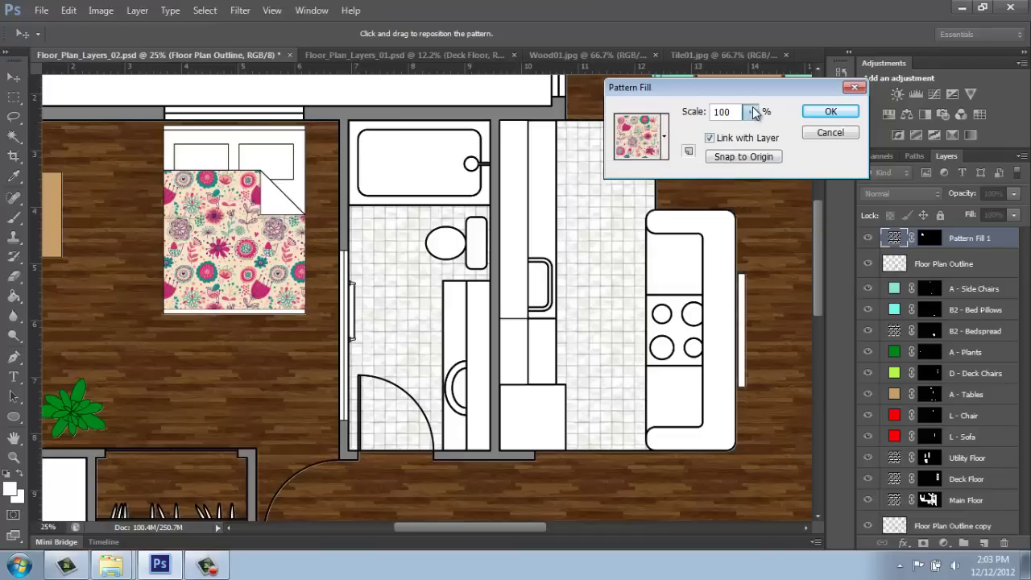
pyautogui.click(749, 112)
pyautogui.click(756, 114)
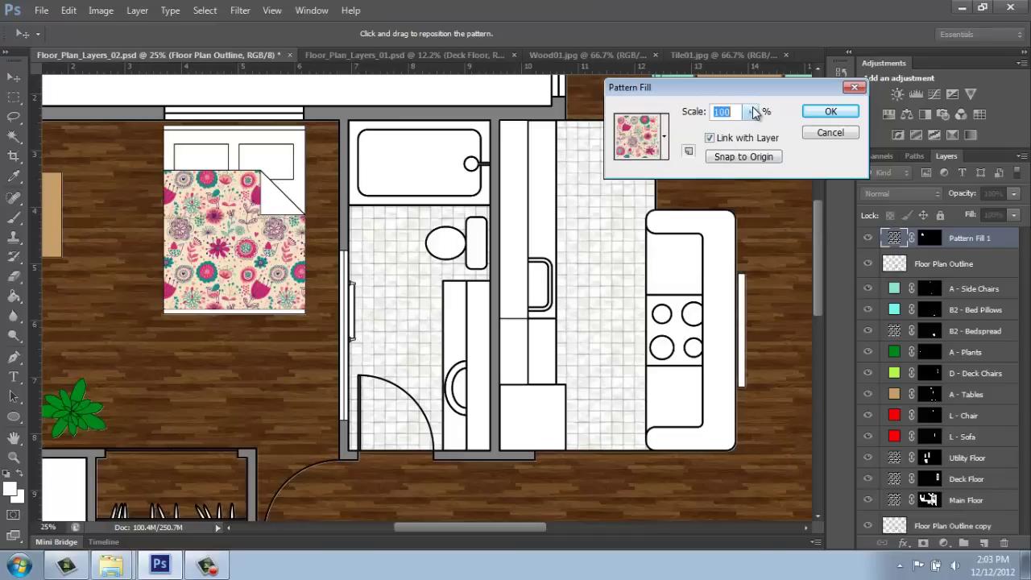
pyautogui.click(854, 111)
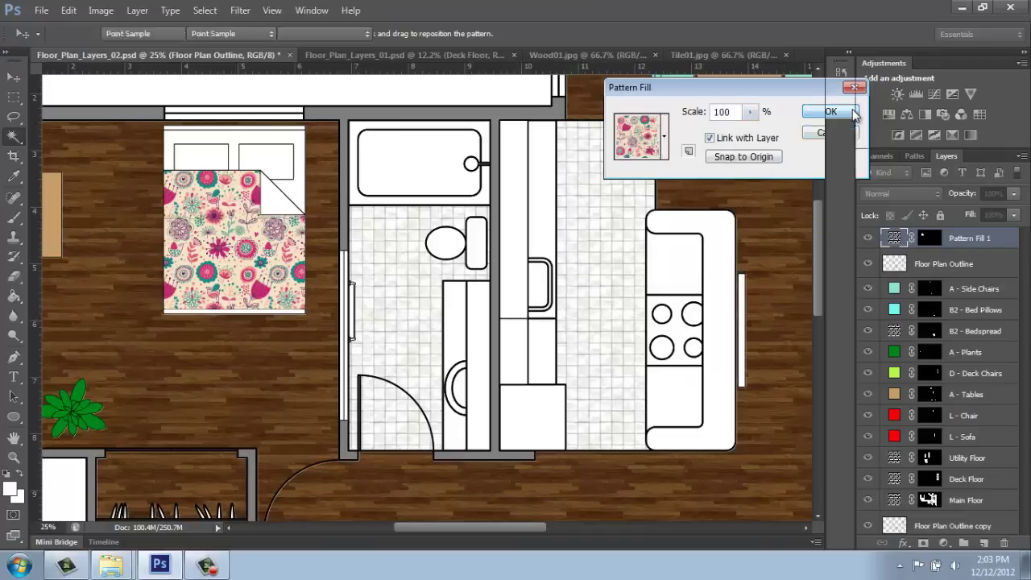
# - Rename the pattern fill layer 'B1 - Bedspread' and move it below A - Side Chairs
pyautogui.doubleClick(964, 240)
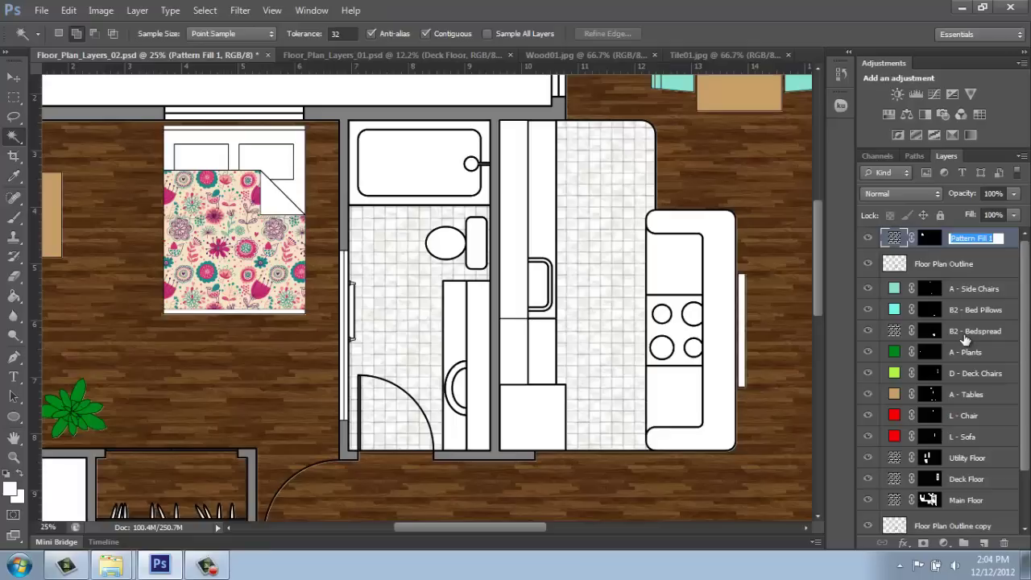
pyautogui.write('B1 - Bedspread')
pyautogui.press('Return')
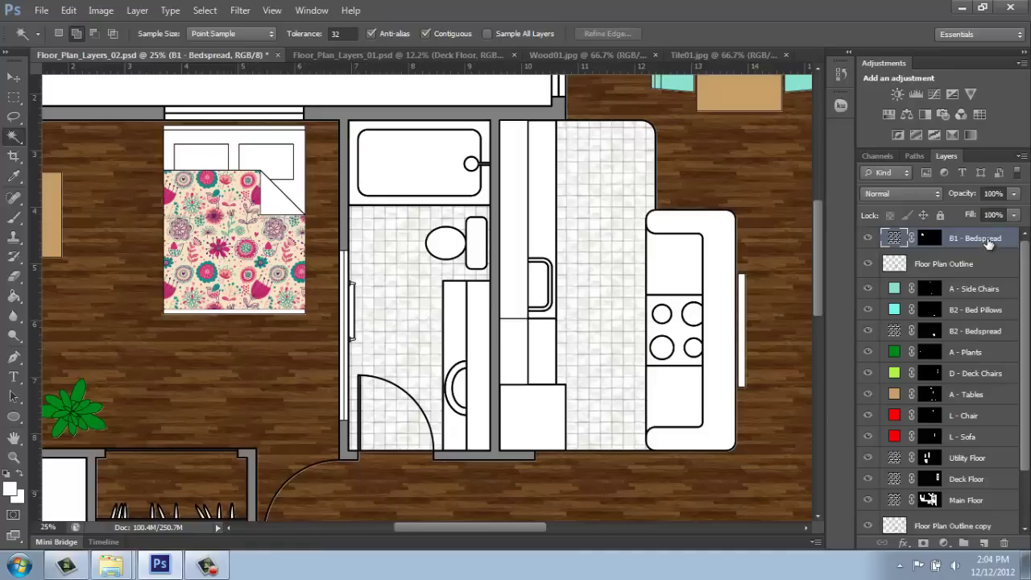
pyautogui.moveTo(984, 256); pyautogui.dragTo(973, 302)
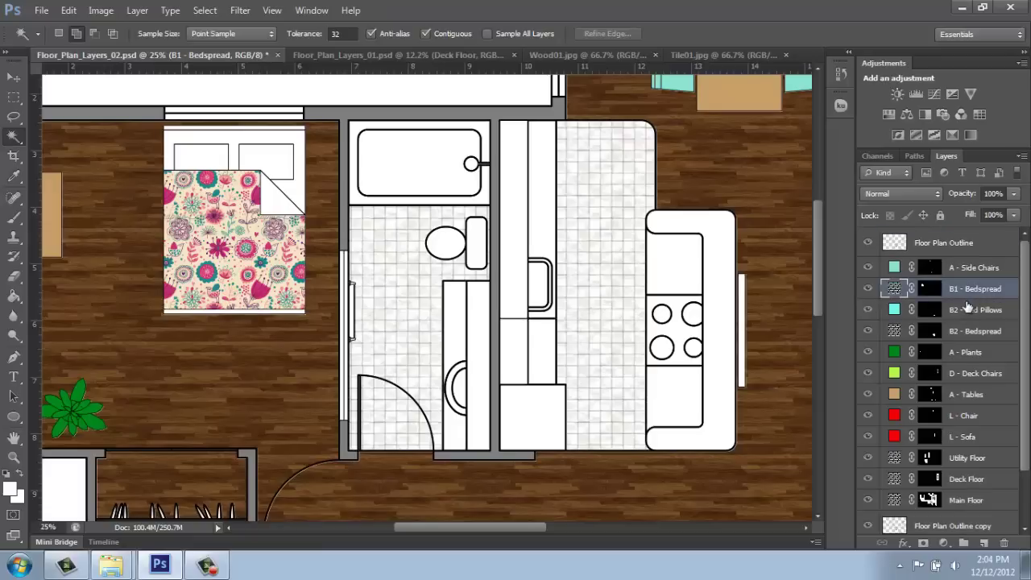
pyautogui.click(970, 245)
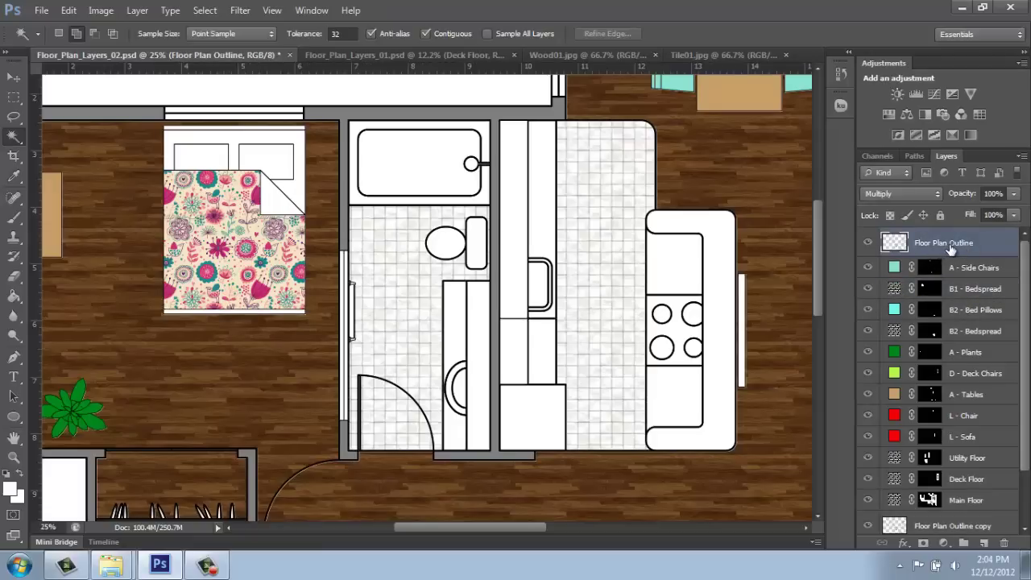
# - Select both bed pillows and add a Solid Color fill layer for them
pyautogui.click(196, 160)
pyautogui.keyDown('shift'); pyautogui.click(254, 161); pyautogui.keyUp('shift')
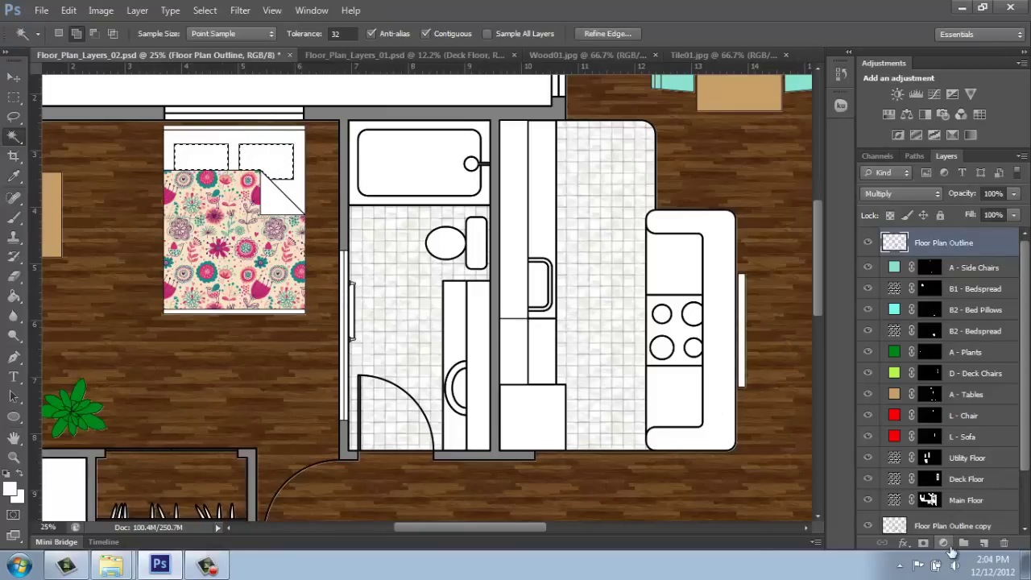
pyautogui.click(944, 544)
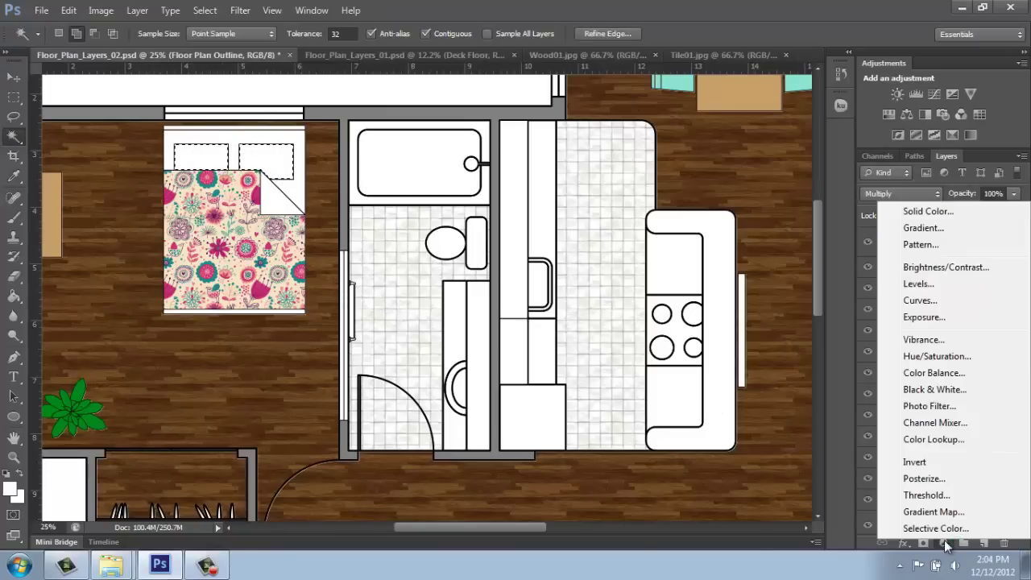
pyautogui.click(939, 213)
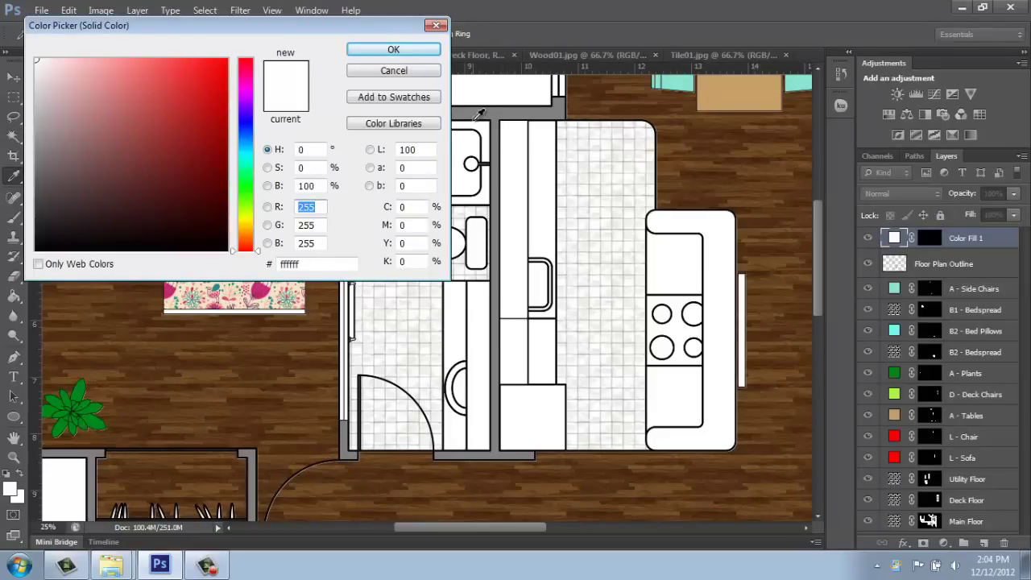
pyautogui.moveTo(224, 31); pyautogui.dragTo(612, 46)
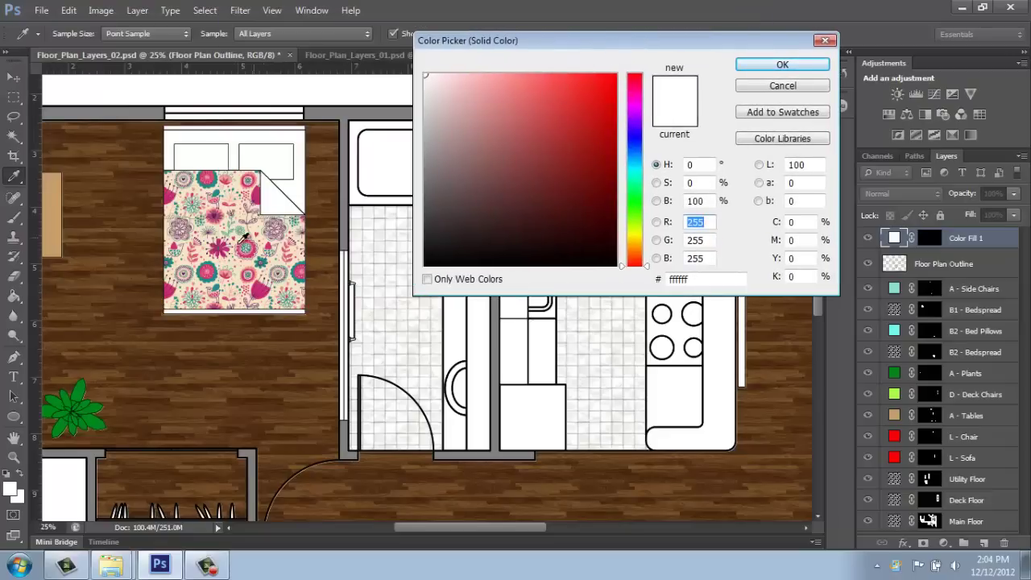
# - Sample colours from the floral bedspread and lighten the fill to a pale pink
pyautogui.click(263, 282)
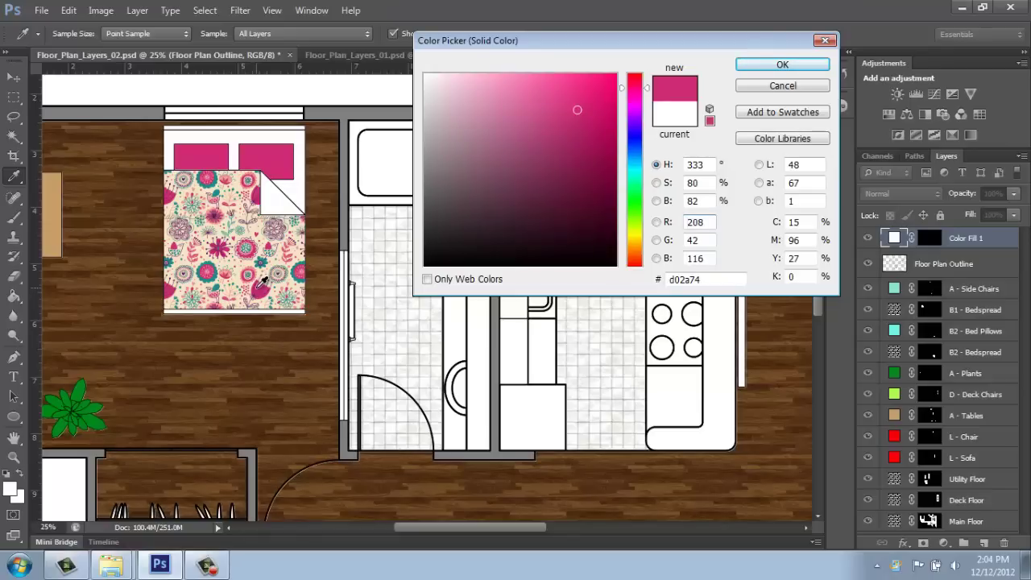
pyautogui.click(241, 278)
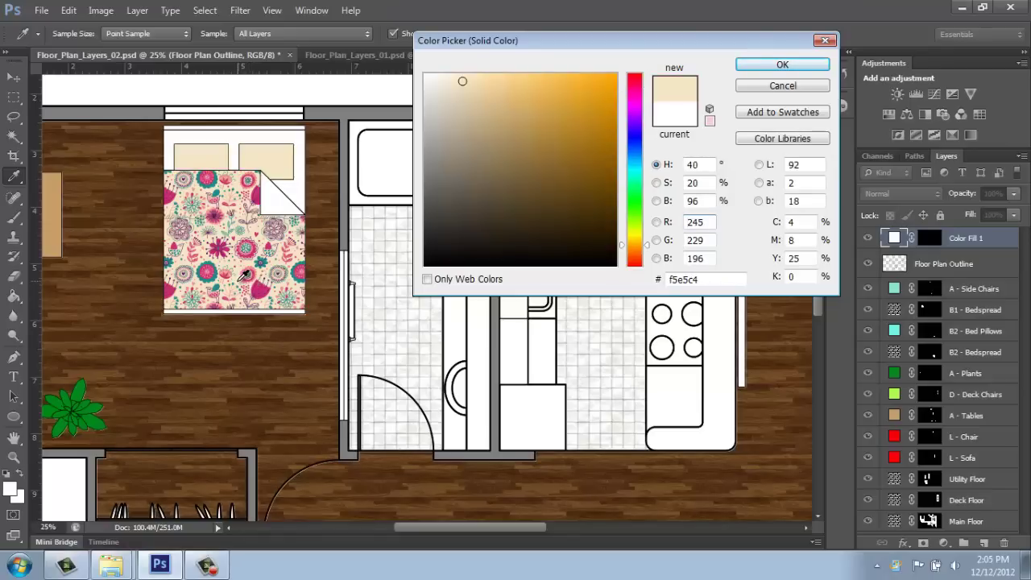
pyautogui.click(248, 276)
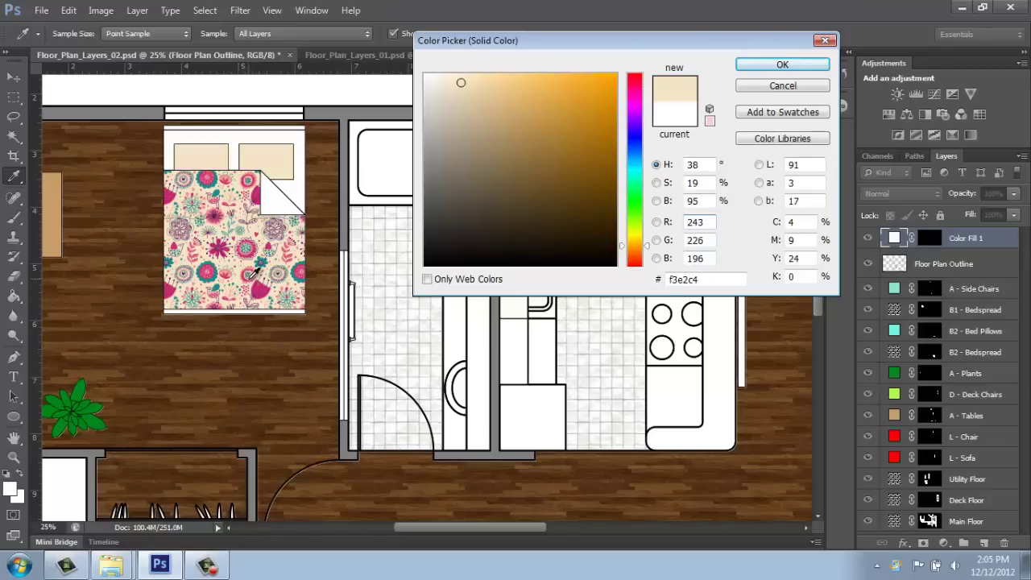
pyautogui.click(249, 275)
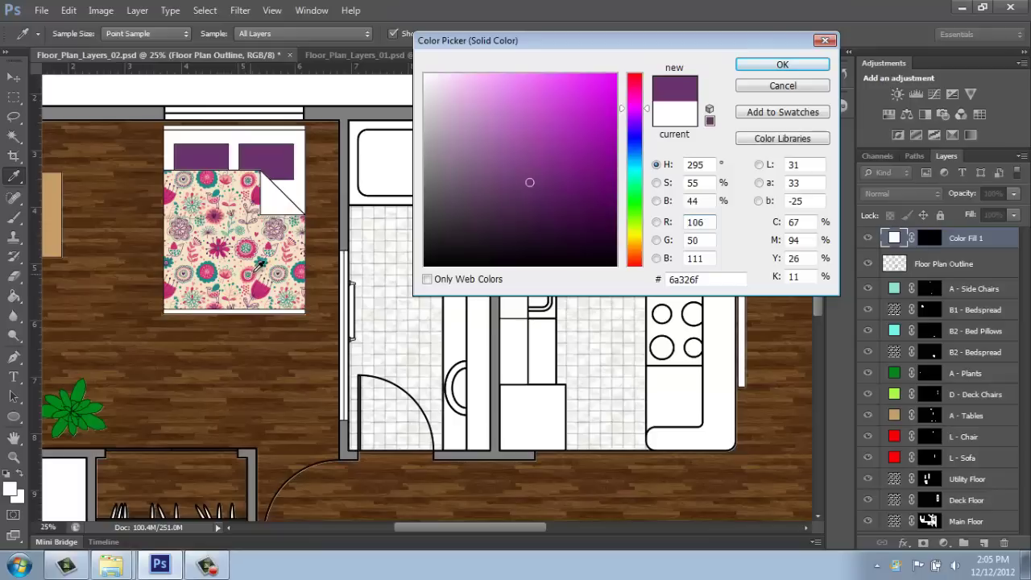
pyautogui.click(645, 102)
pyautogui.moveTo(594, 85); pyautogui.dragTo(476, 72)
pyautogui.click(772, 68)
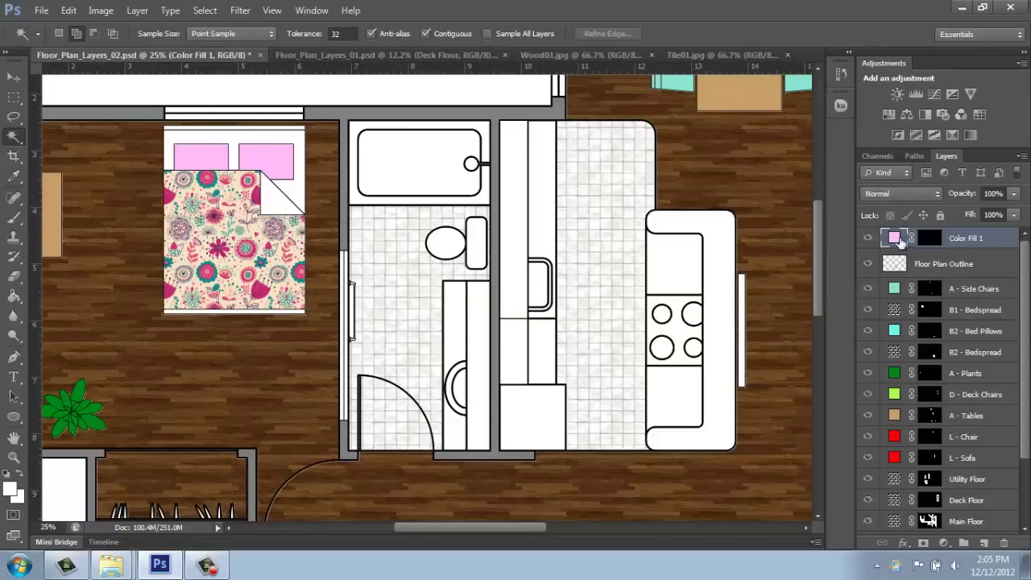
# - Re-sample the bedspread's dark pink and lighten it for the final pillow colour
pyautogui.doubleClick(894, 239)
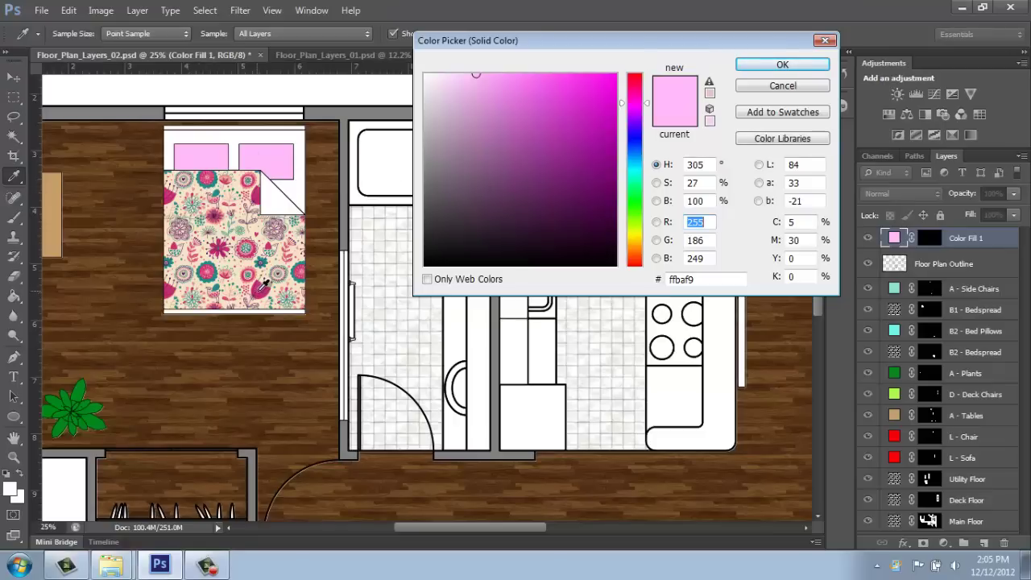
pyautogui.click(265, 280)
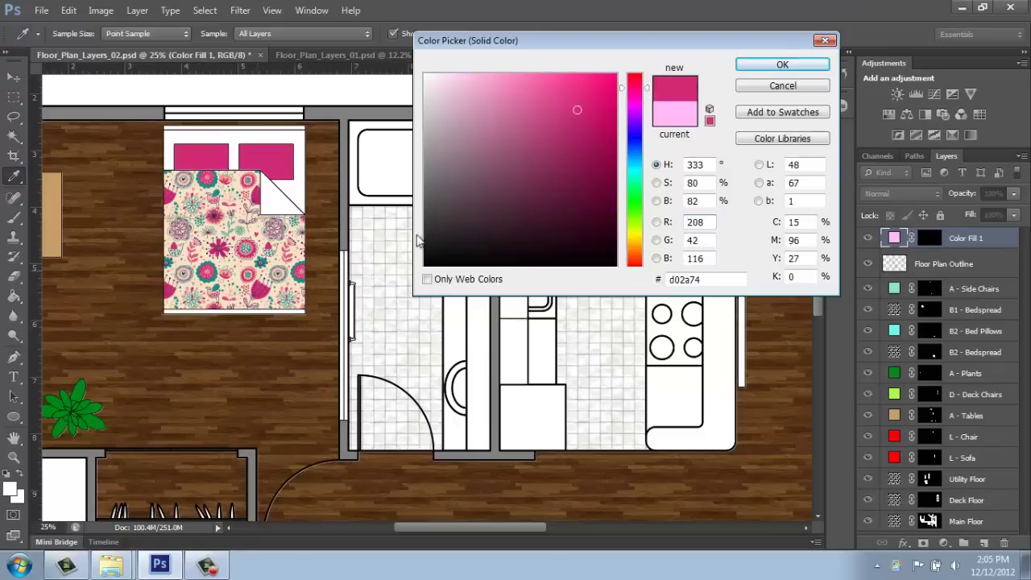
pyautogui.moveTo(515, 90)
pyautogui.mouseDown()
pyautogui.moveTo(494, 74)
pyautogui.moveTo(464, 73)
pyautogui.mouseUp()
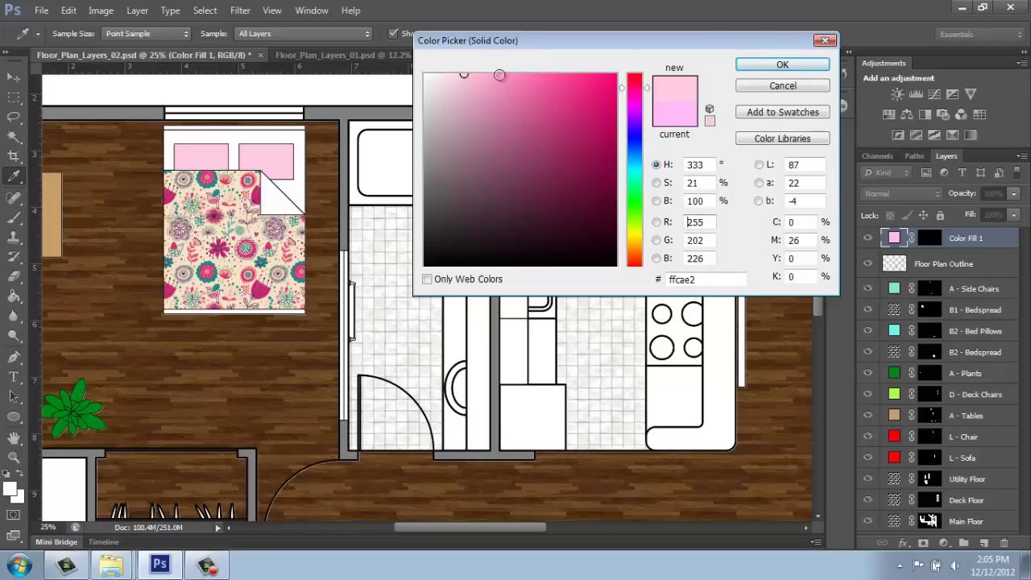
pyautogui.click(763, 69)
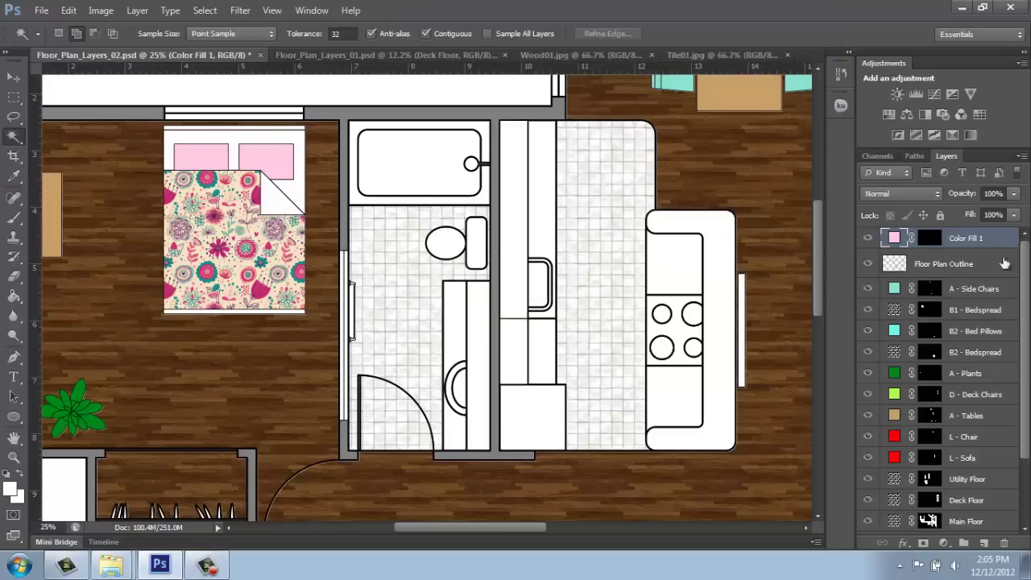
# - Rename the pillow fill layer 'B1 - Bed Pillows' and move it above B1 - Bedspread
pyautogui.doubleClick(970, 238)
pyautogui.write('B1')
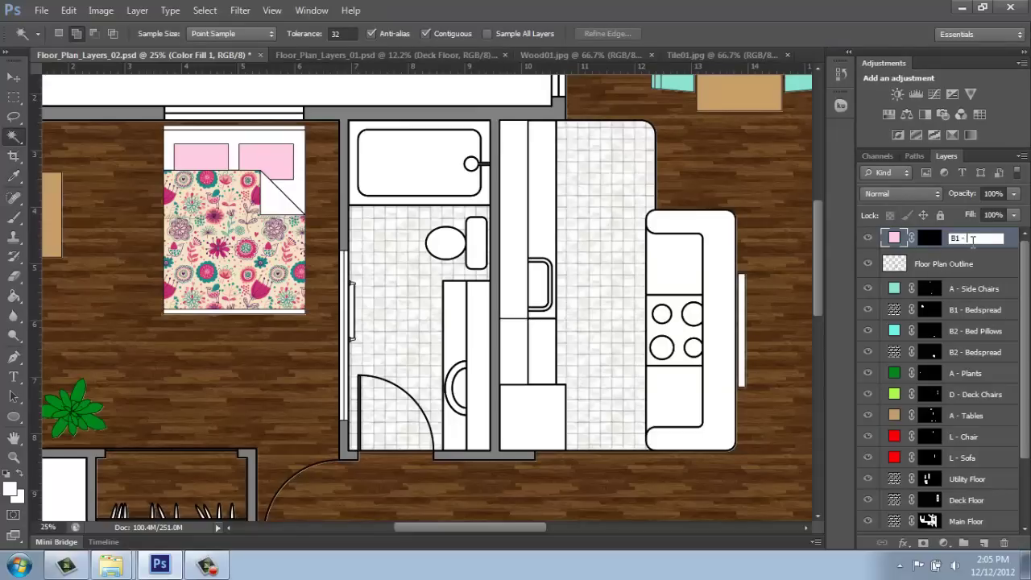
pyautogui.write(' - Bed Pillows')
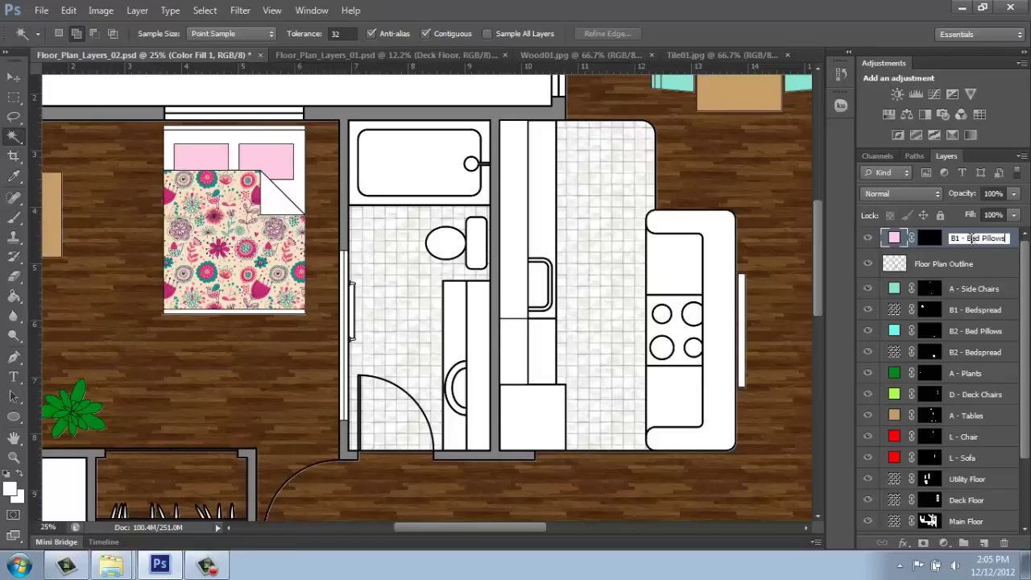
pyautogui.press('Return')
pyautogui.moveTo(971, 244); pyautogui.dragTo(981, 305)
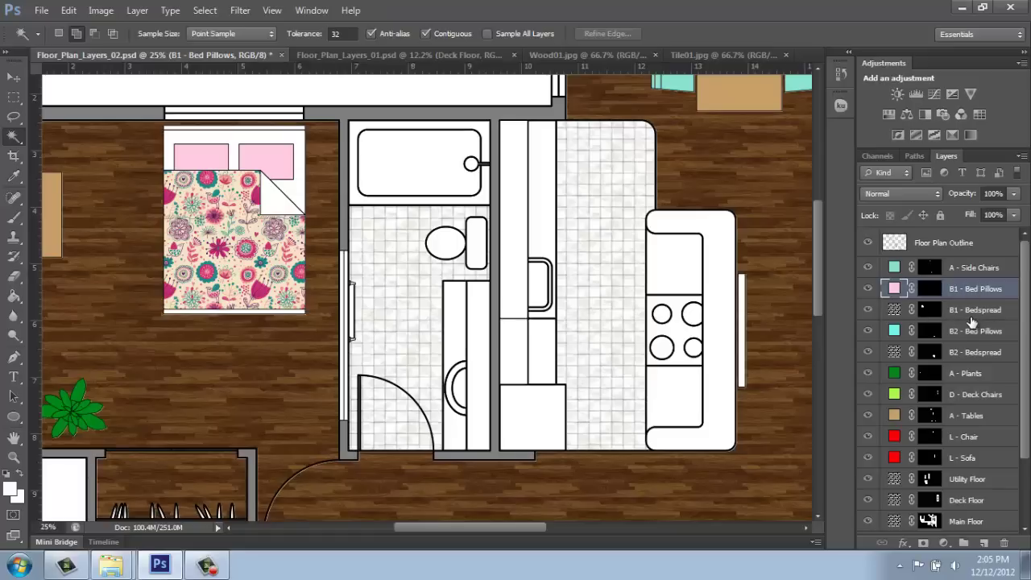
pyautogui.hotkey('ctrl', '0')
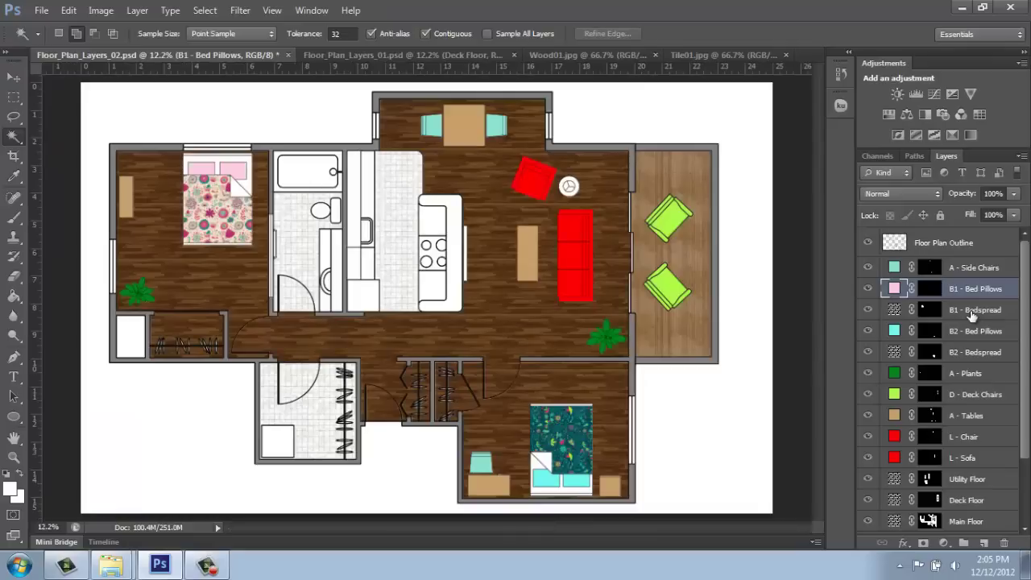